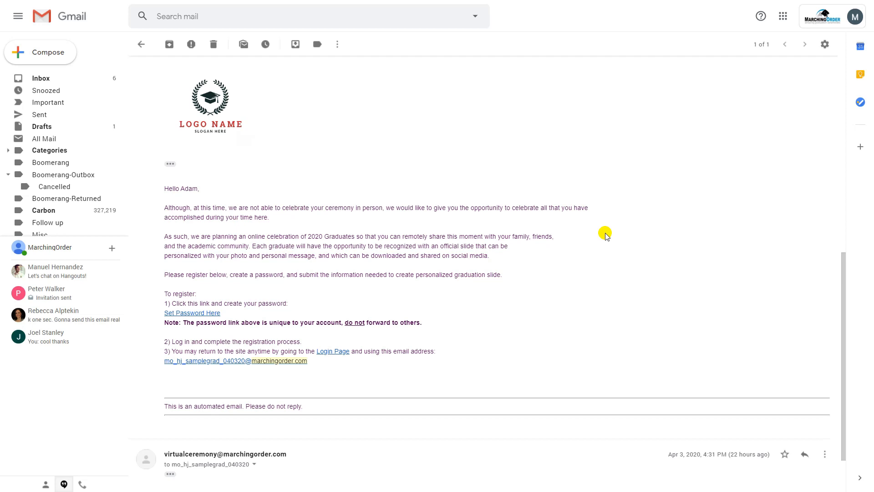
Open the New Graduate Added Email template in Communication Manager and read through its enlarged body
key("ctrl+Tab")
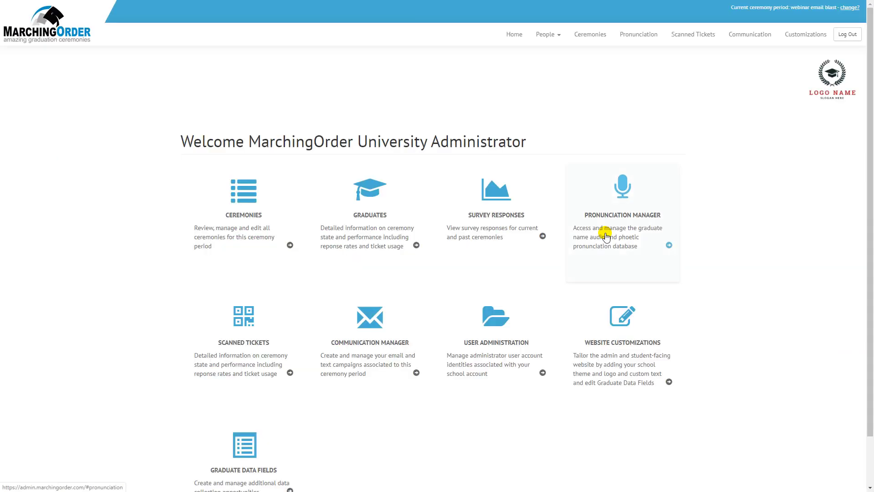
left_click(367, 323)
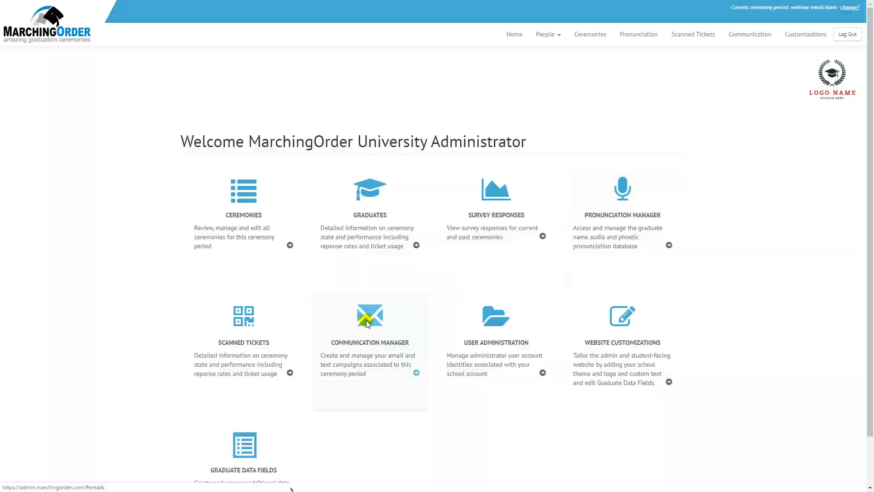
left_click(338, 129)
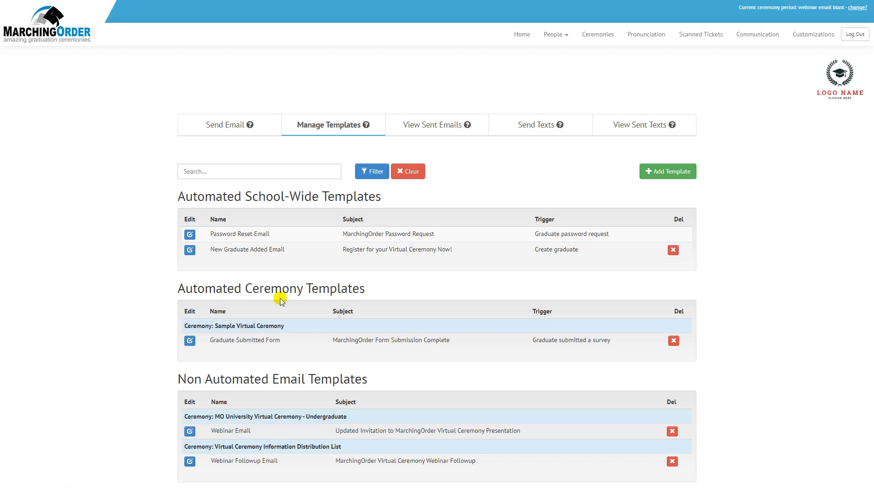
left_click(189, 250)
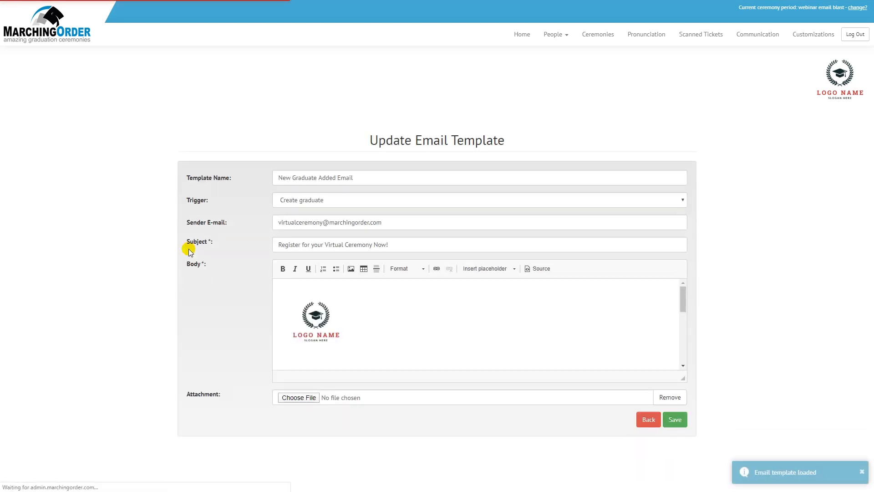
left_click_drag(681, 379, 655, 470)
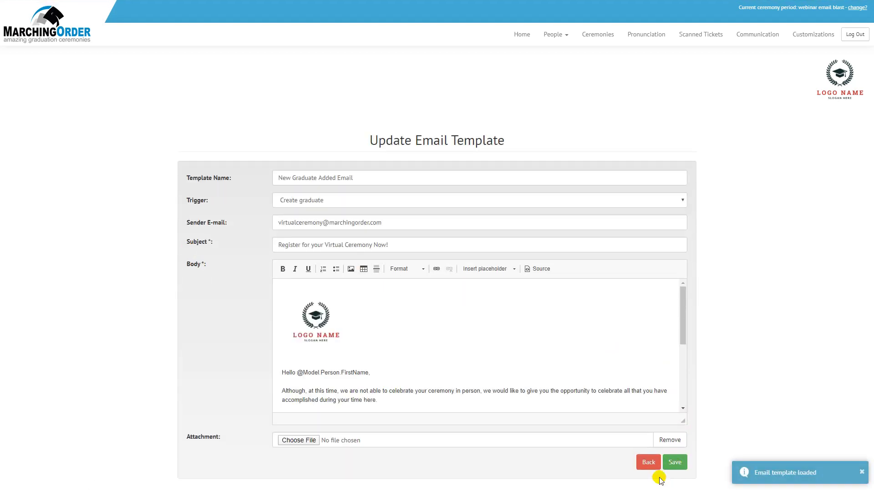
scroll(629, 319, "down", 3)
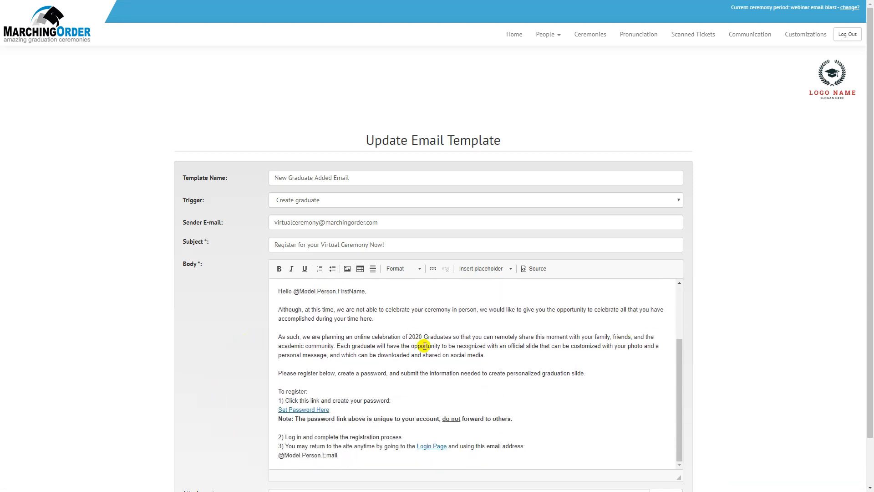
scroll(439, 370, "up", 4)
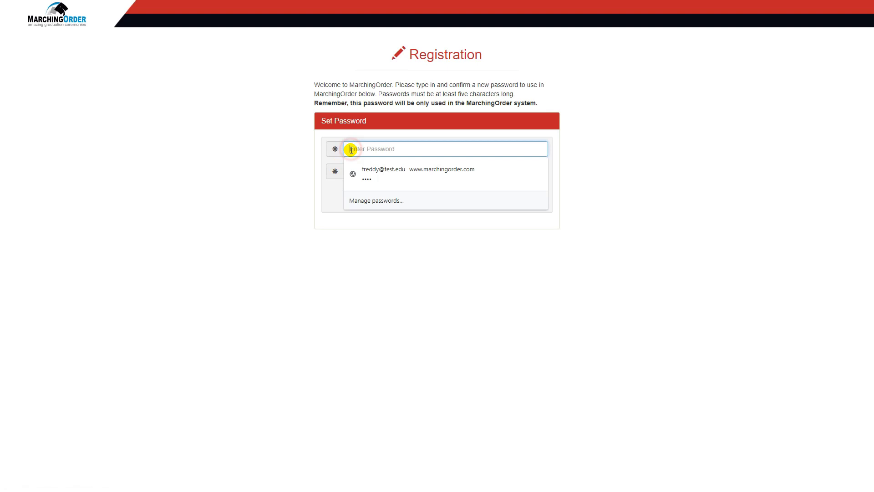
Enter and confirm the graduate's new password, save it, and decline Chrome's update-password offer
type("p")
key("Tab")
type("p")
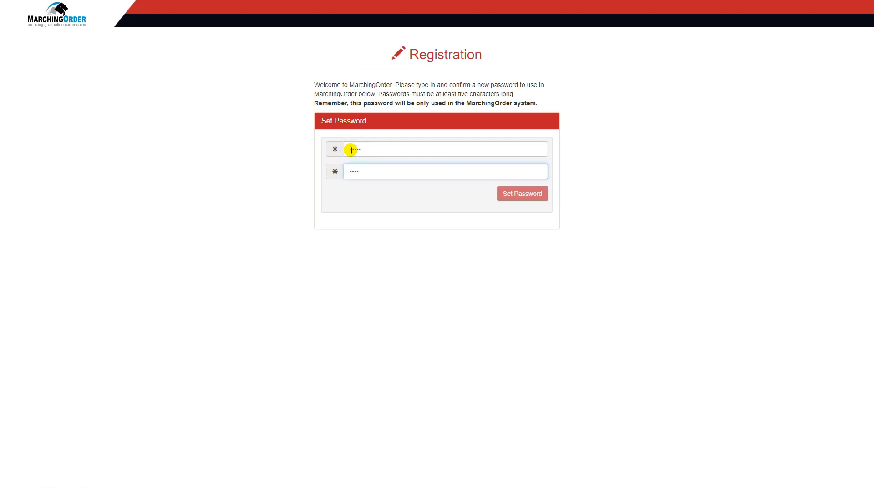
type("p")
left_click(531, 195)
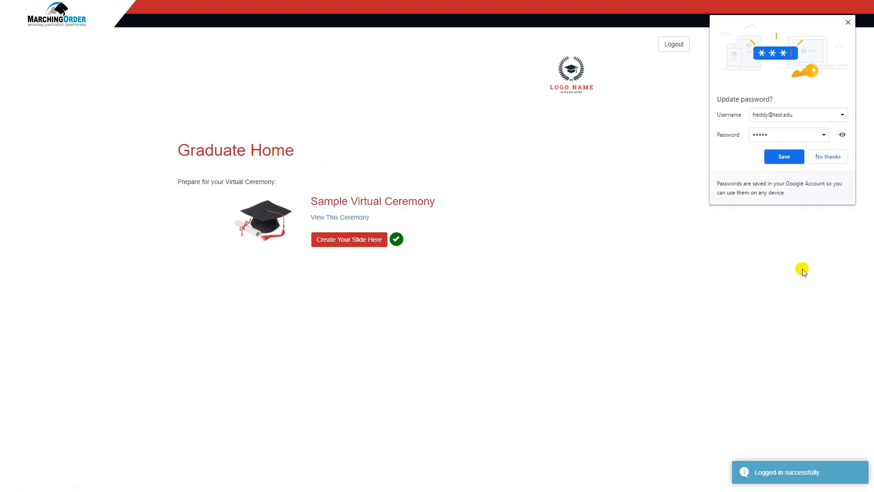
left_click(823, 157)
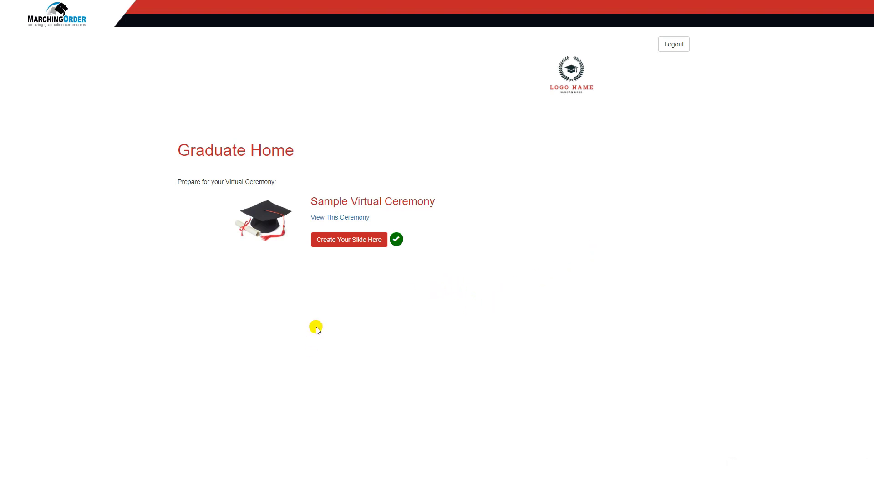
Open the Sample Virtual Ceremony registration form for the slide and scroll through all its fields
left_click(346, 245)
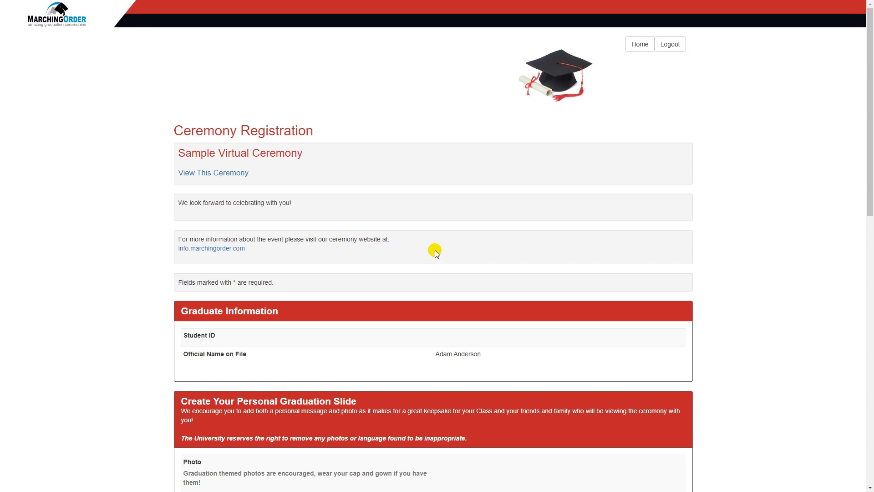
scroll(476, 249, "down", 2)
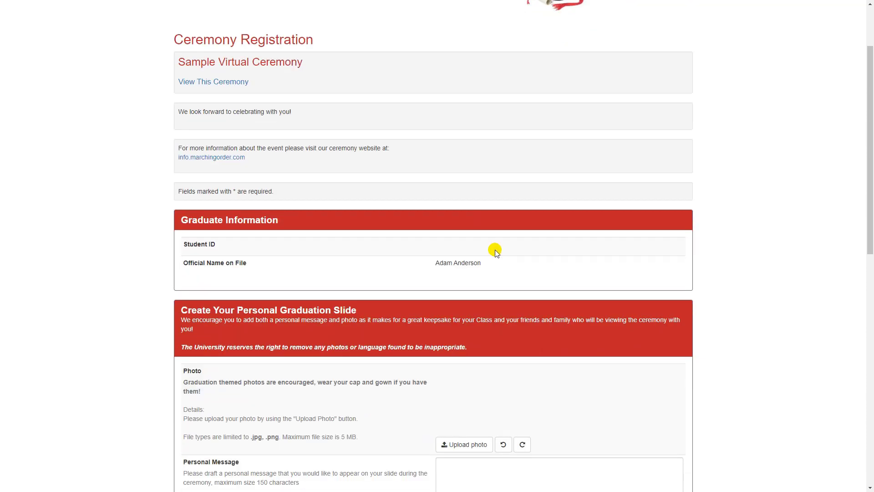
scroll(494, 264, "down", 3)
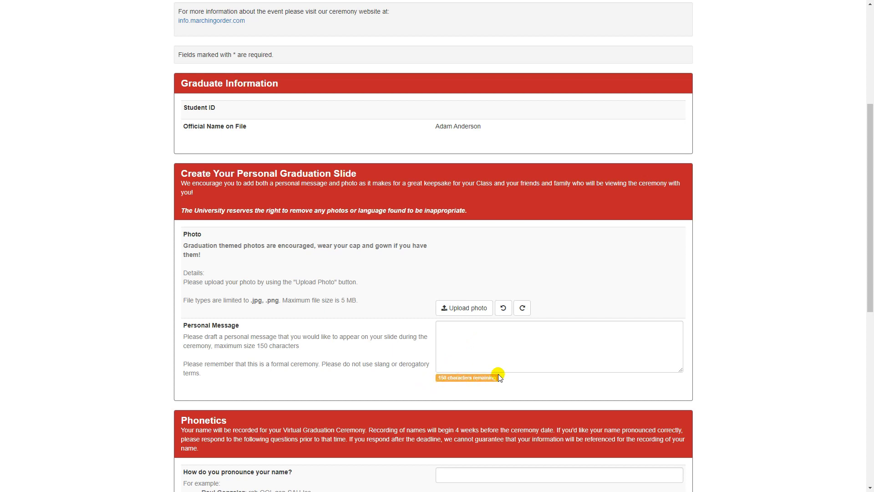
scroll(506, 378, "down", 1)
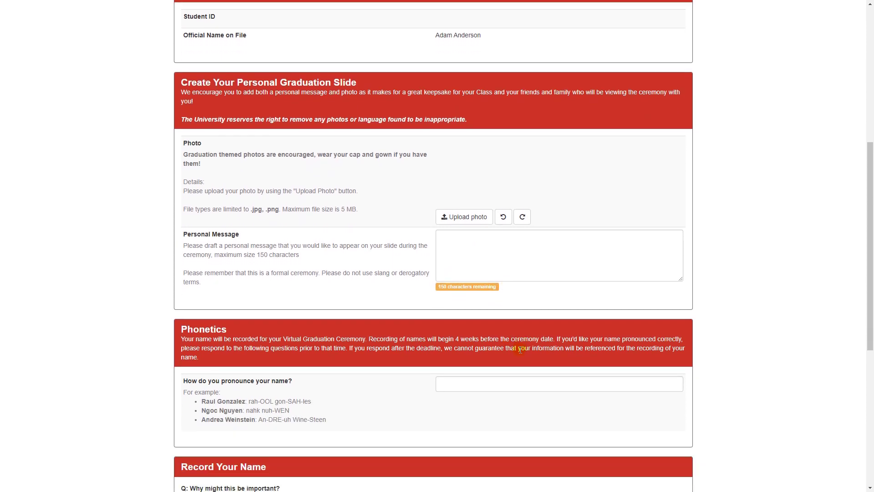
scroll(529, 328, "down", 3)
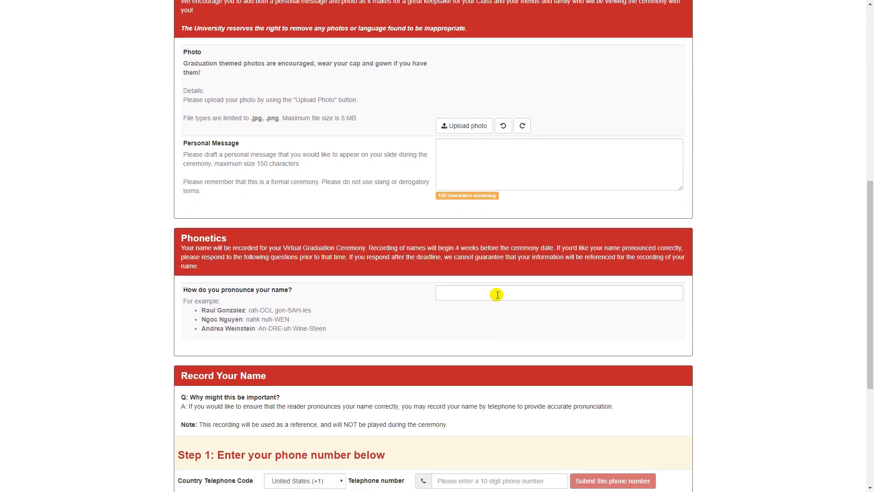
scroll(497, 295, "down", 4)
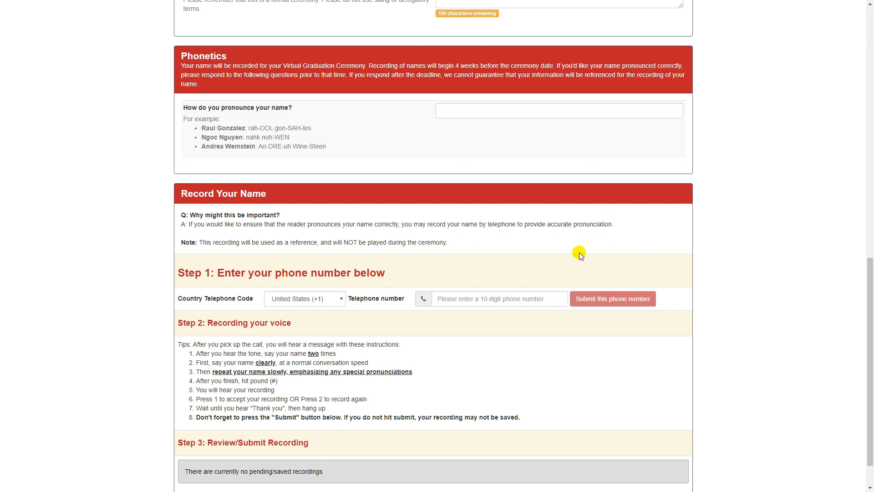
scroll(578, 253, "down", 2)
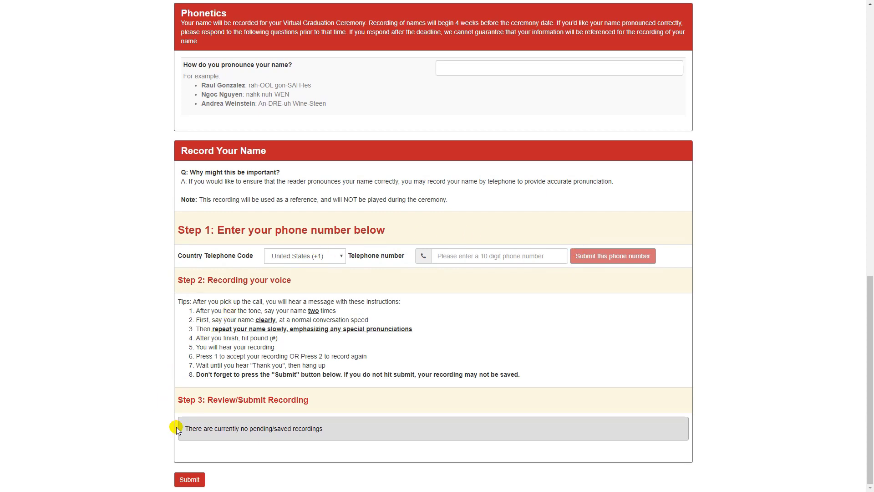
Submit the ceremony registration and choose to submit a video to StageClip
left_click(187, 479)
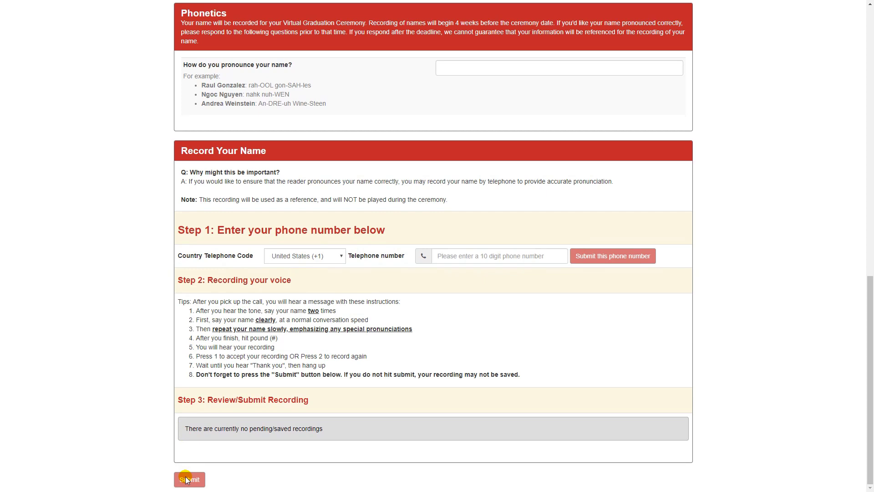
left_click(186, 479)
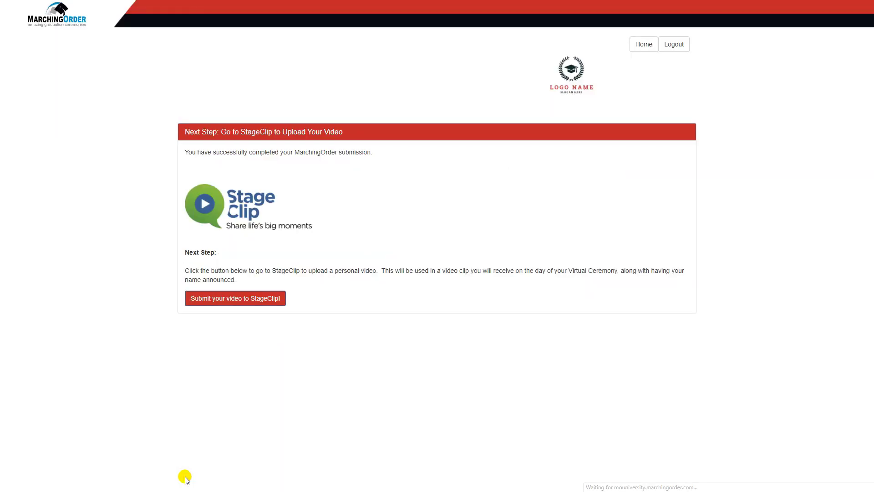
left_click(250, 307)
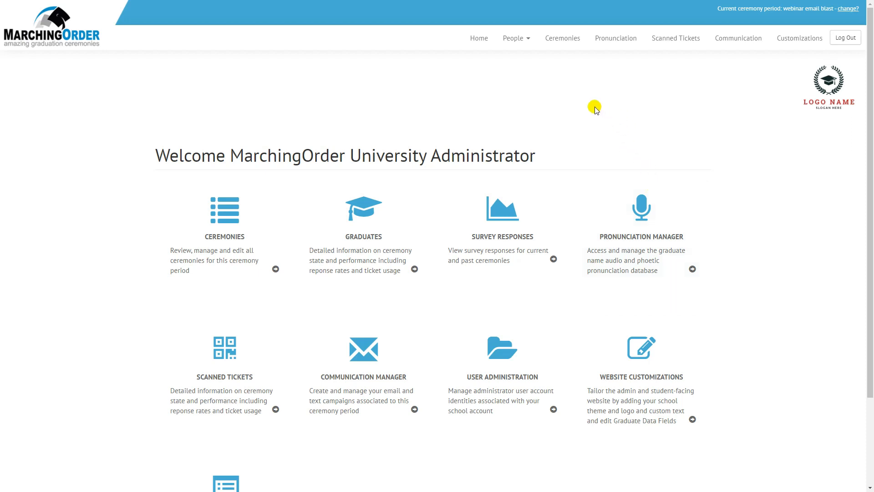
Load all 2755 graduates, filter to Sample Virtual Ceremony, and switch to the Validate Graduates view
left_click(355, 215)
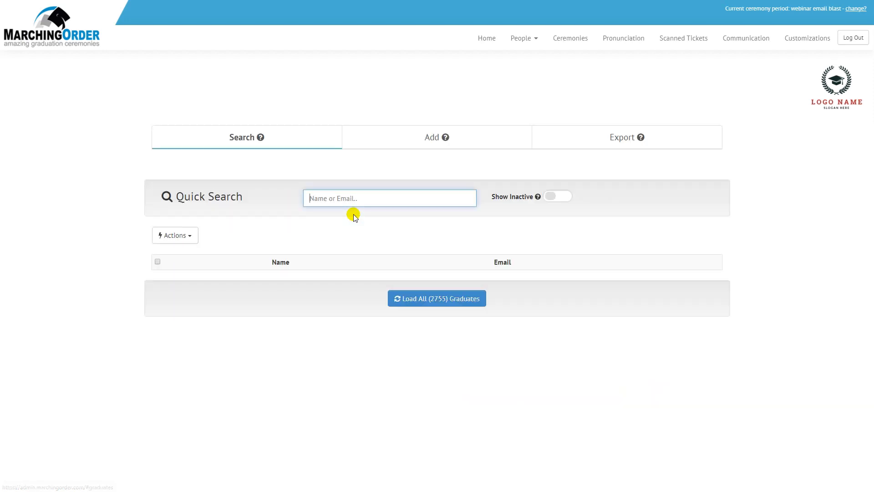
left_click(436, 301)
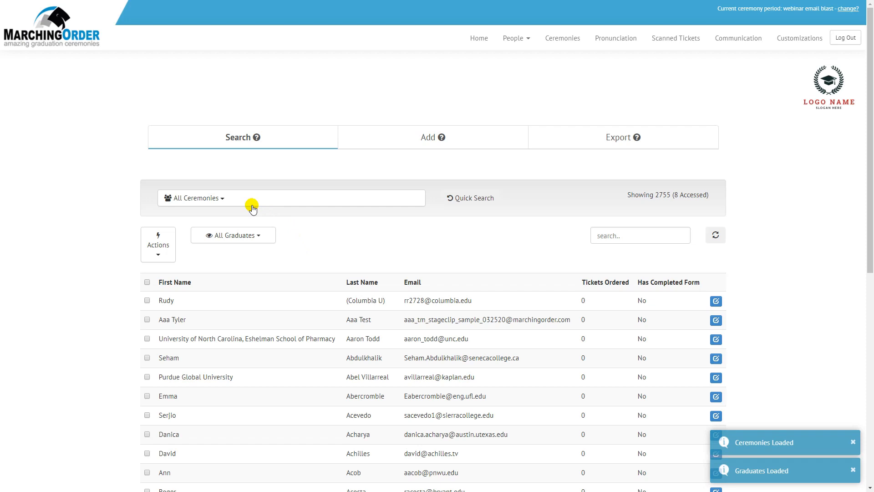
left_click(230, 197)
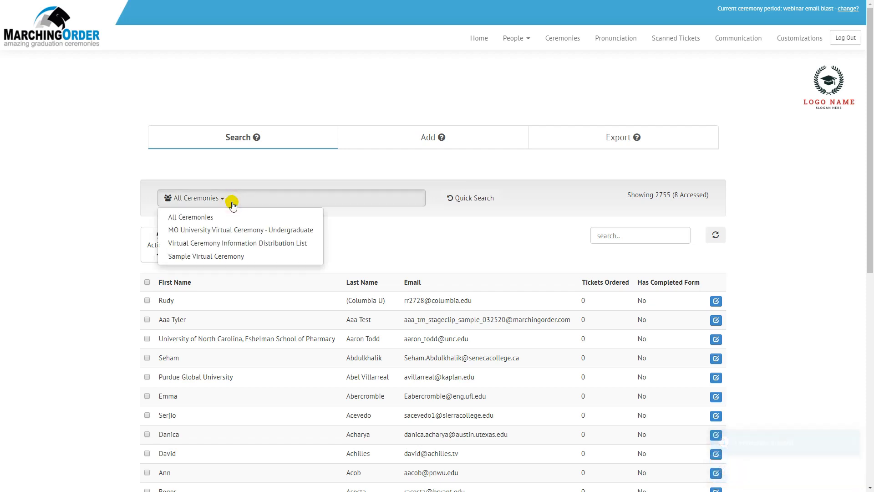
left_click(234, 255)
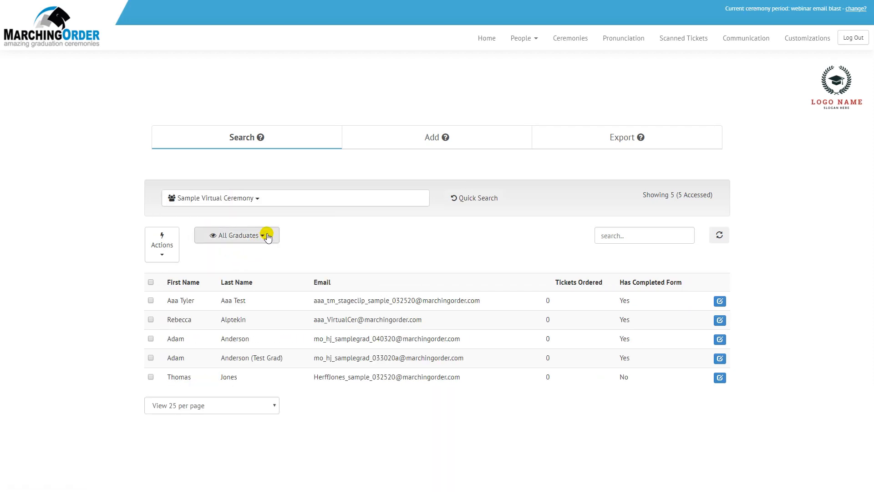
left_click(268, 236)
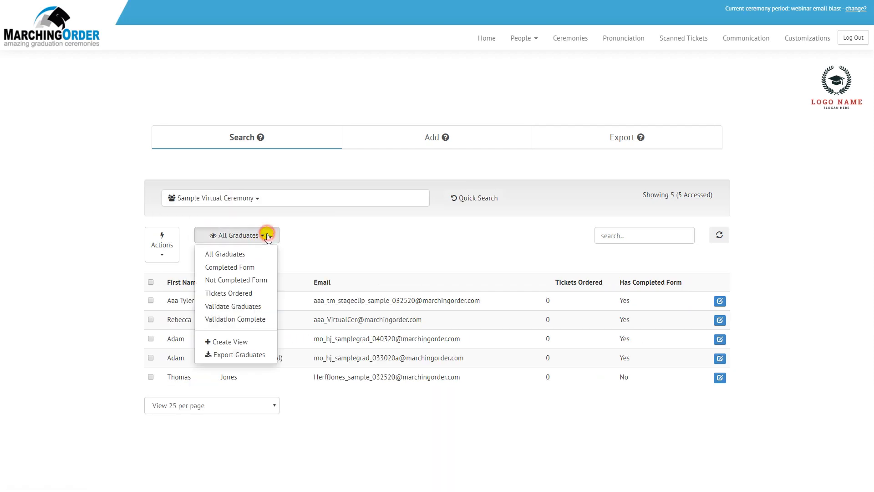
left_click(248, 309)
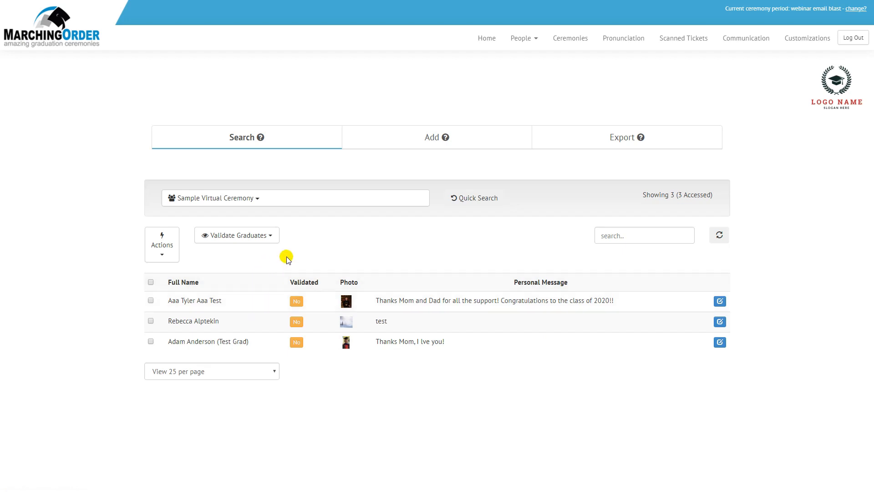
mouse_move(344, 303)
Change the test graduate's message from 'lve' to 'Thanks Mom, I love you!' and submit it
left_click(720, 345)
scroll(673, 289, "down", 5)
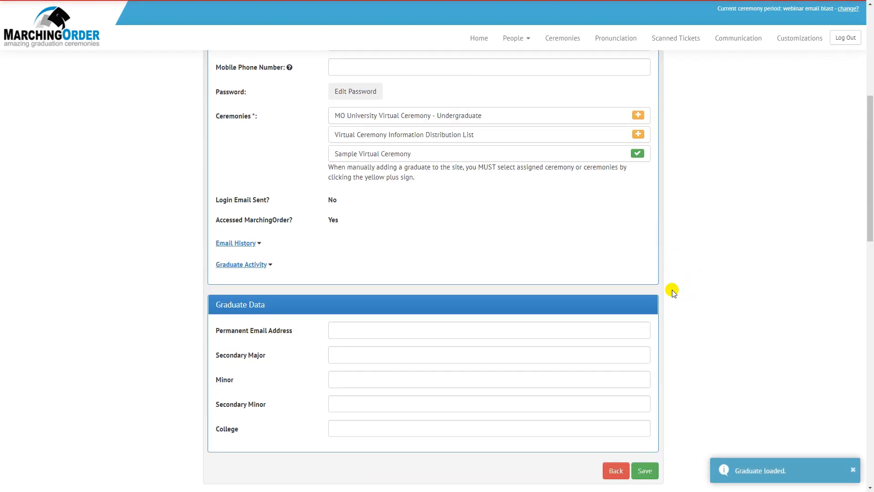
scroll(672, 289, "down", 15)
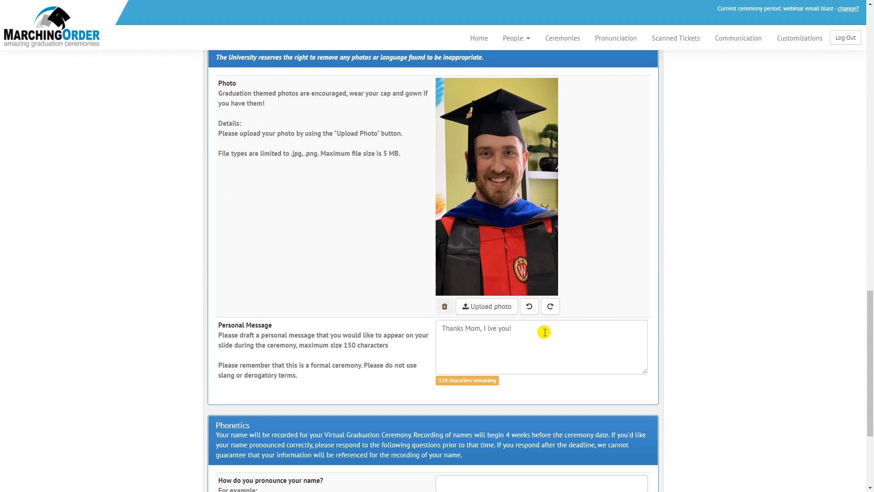
left_click(490, 329)
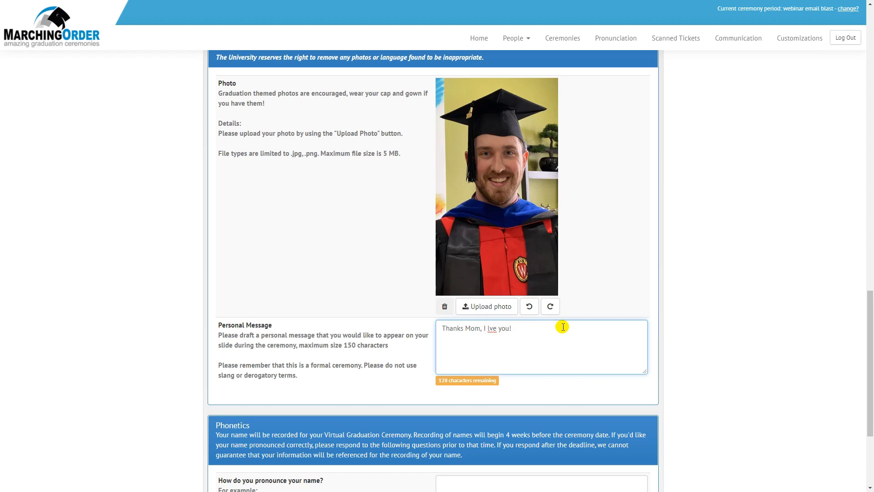
type("o")
scroll(570, 319, "down", 4)
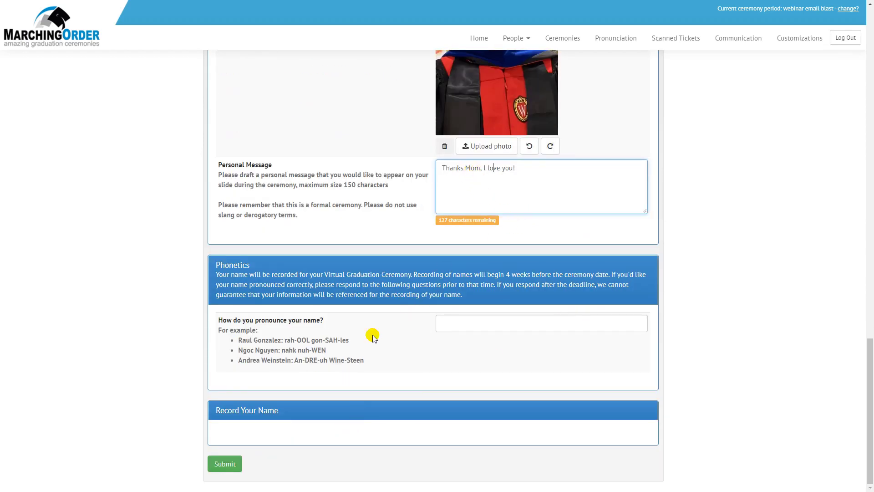
left_click(221, 464)
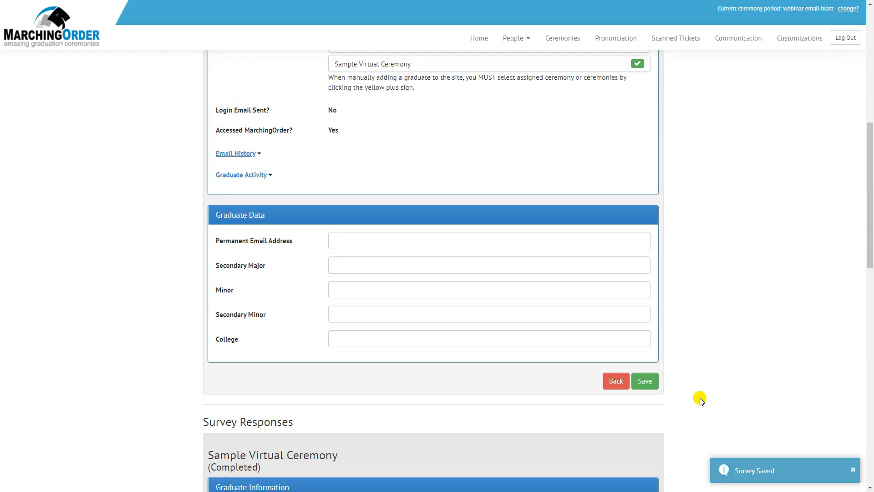
Refresh the list, validate all three graduates via their No badges, then show Validation Complete
left_click(266, 82)
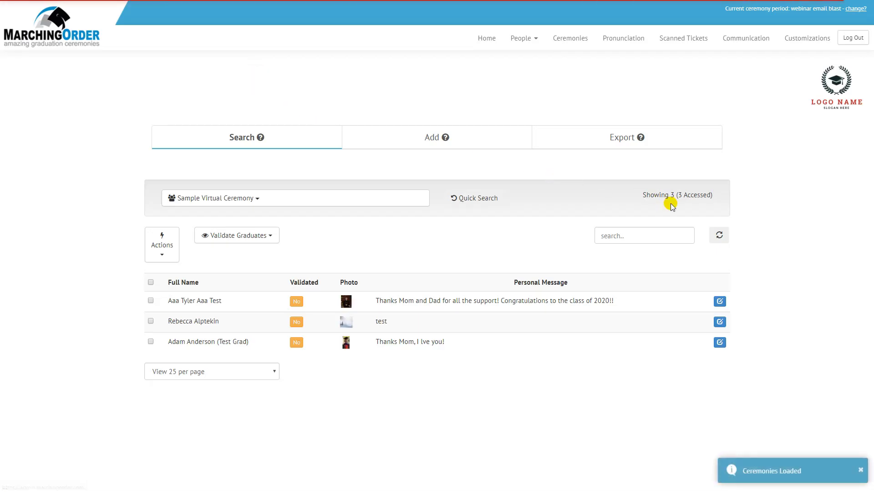
left_click(721, 236)
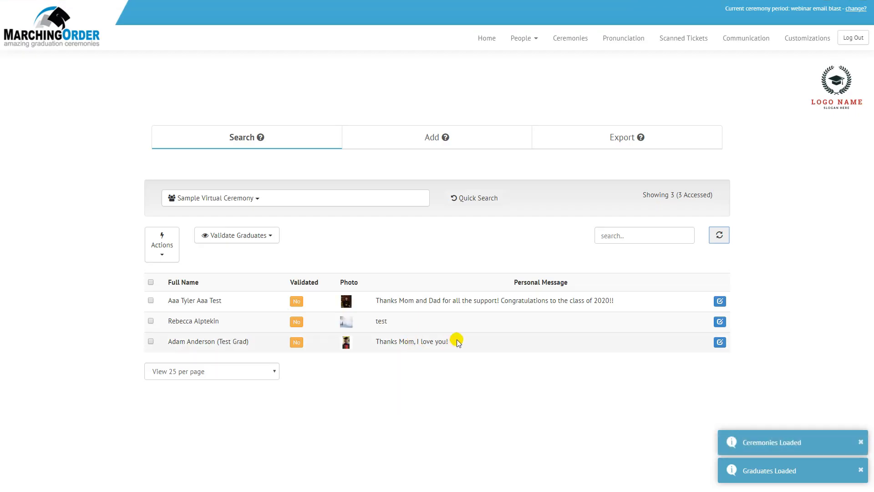
left_click(296, 343)
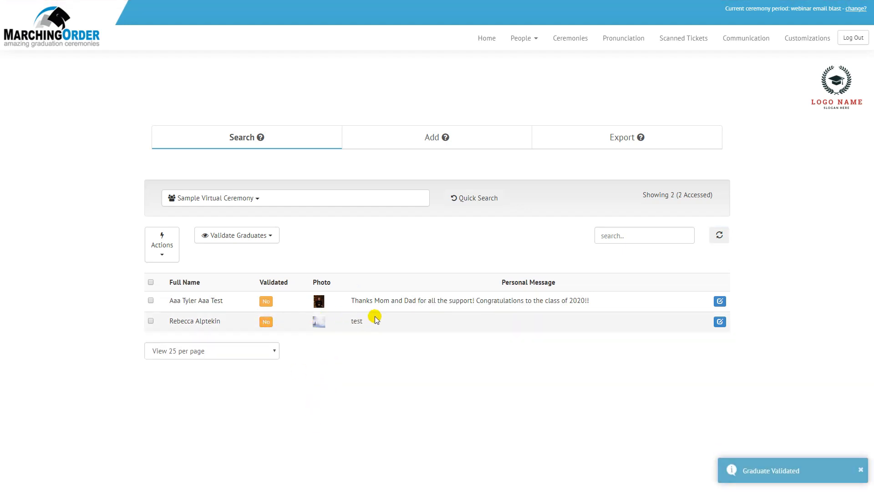
left_click(266, 323)
left_click(266, 303)
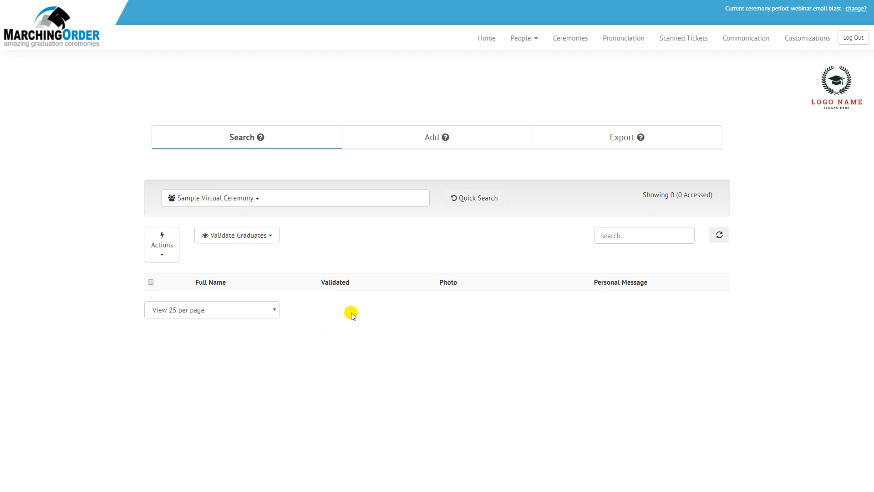
left_click(233, 239)
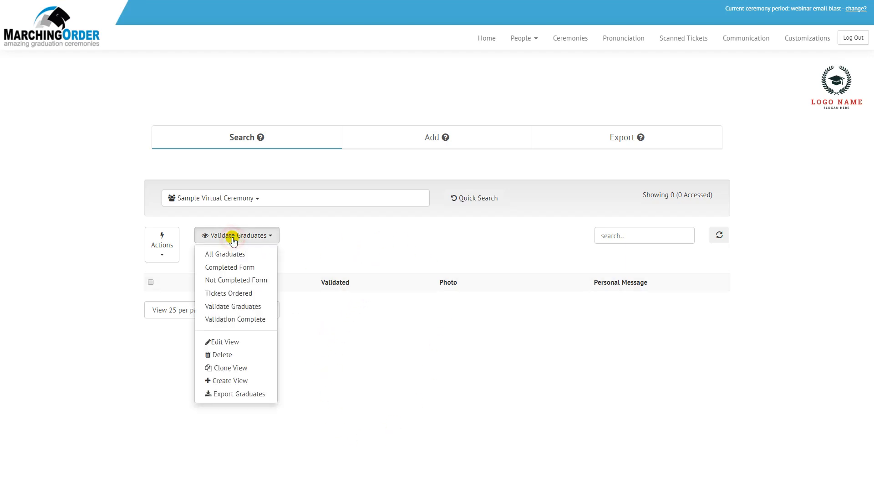
left_click(265, 321)
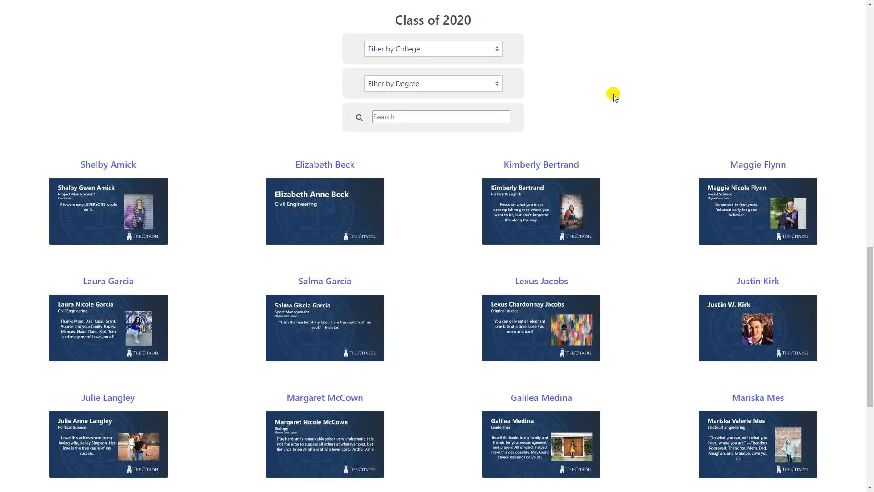
Leave the college and degree filters unchanged and open the History & English graduate's slide enlarged
left_click(432, 51)
left_click(433, 49)
left_click(416, 84)
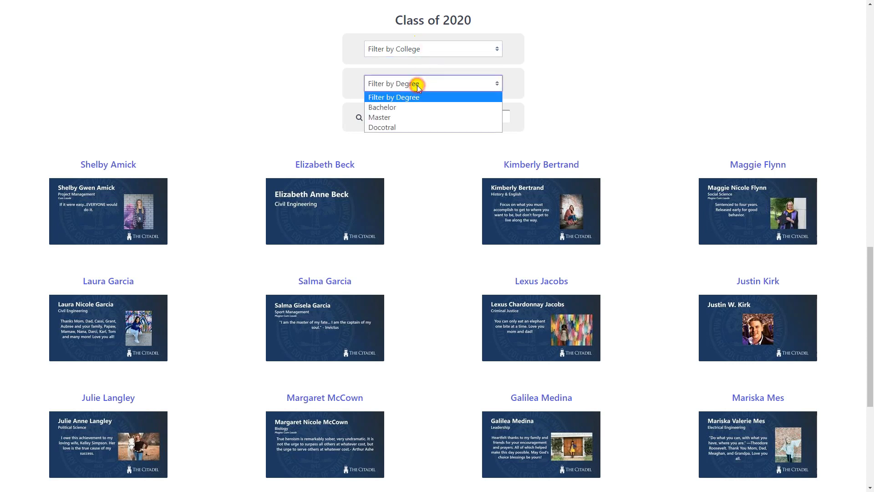
left_click(418, 85)
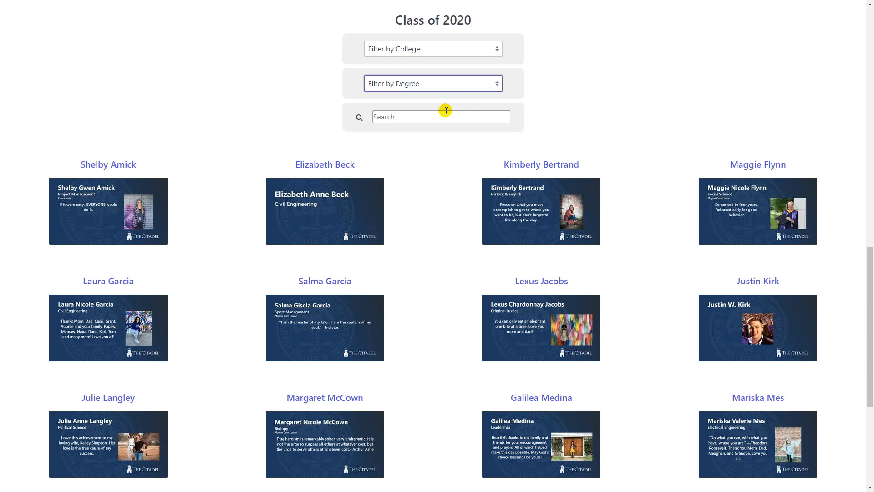
left_click(396, 119)
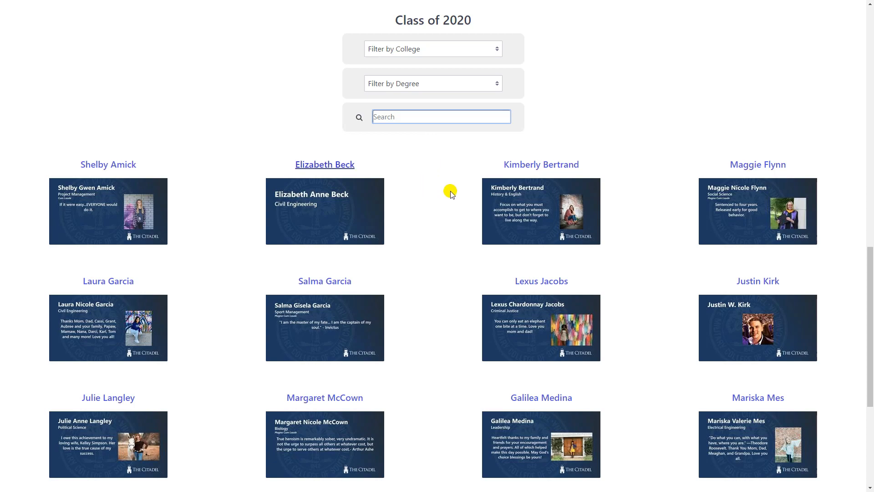
left_click(546, 202)
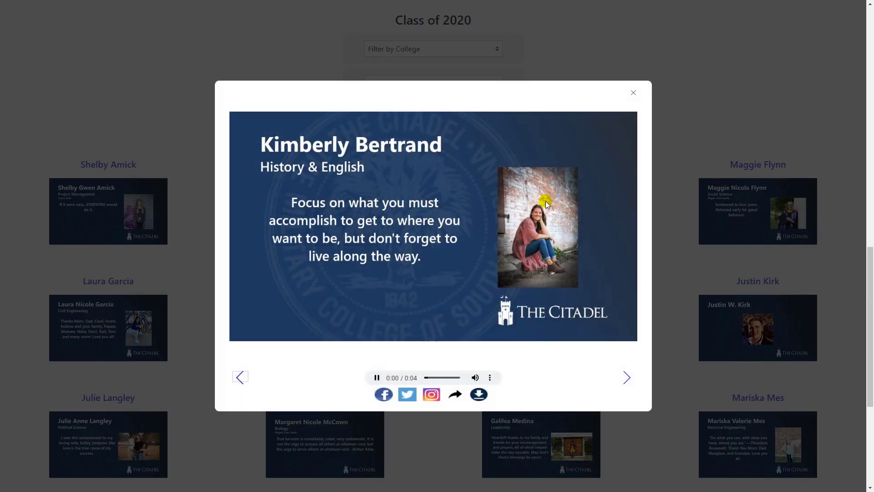